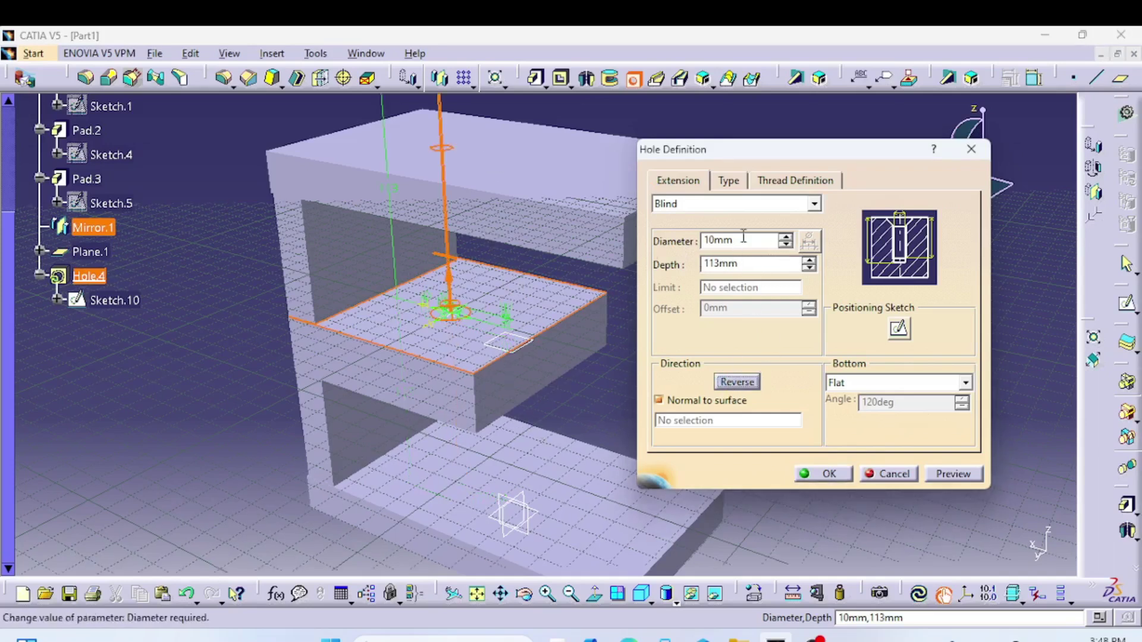
Step: Set the middle shelf's hole extension to Up To Surface, limited by the upper shelf's top face, and create the hole
click(715, 211)
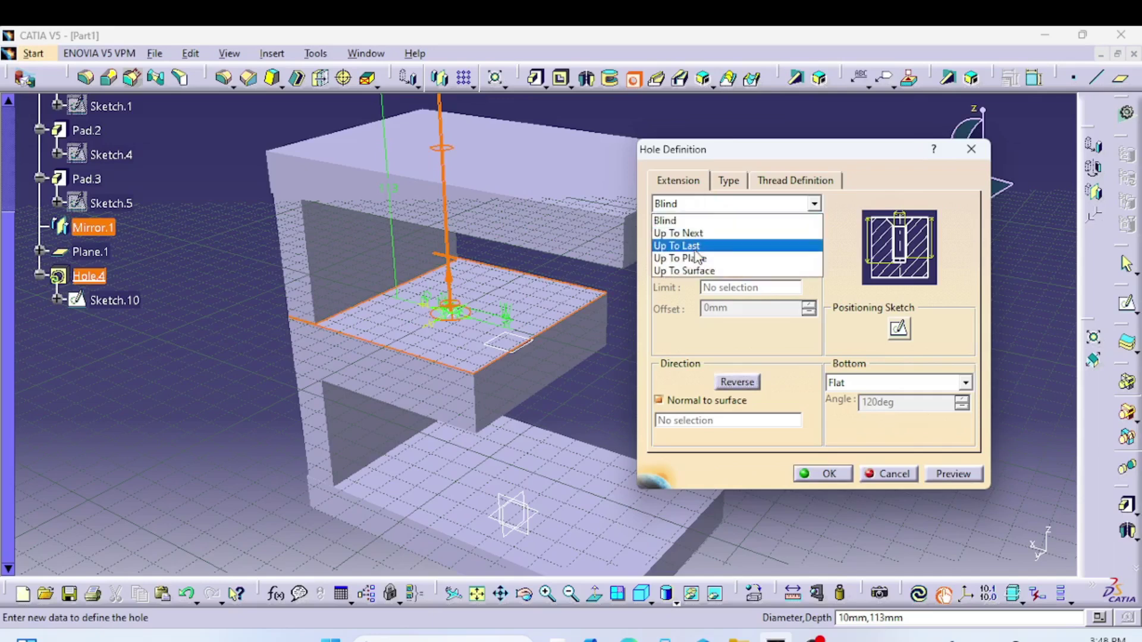
click(690, 270)
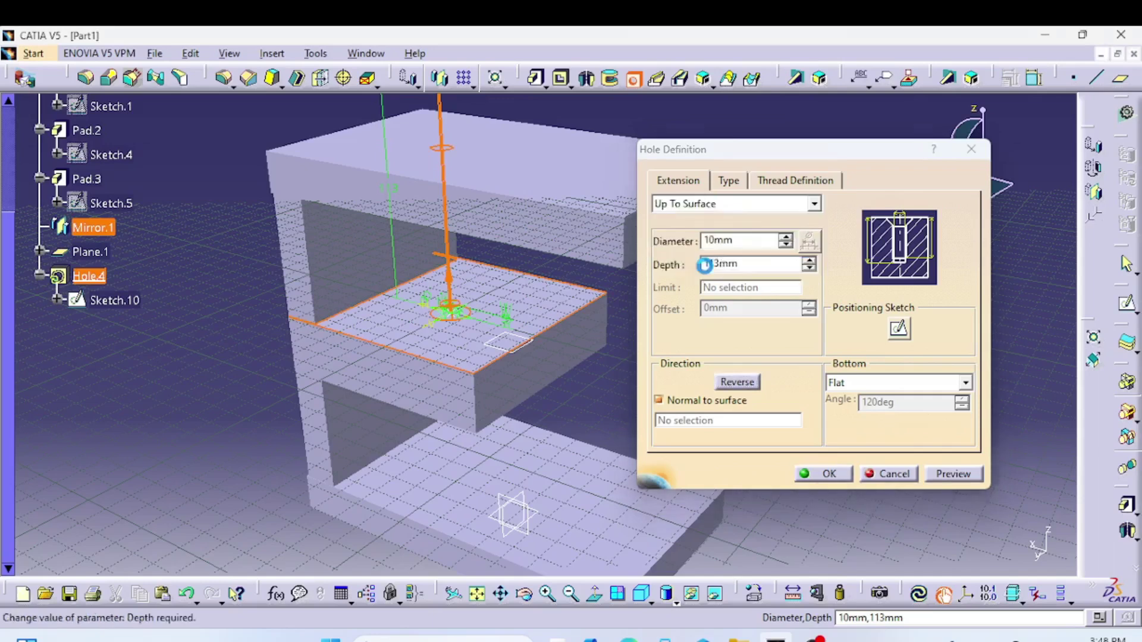
click(497, 172)
click(951, 473)
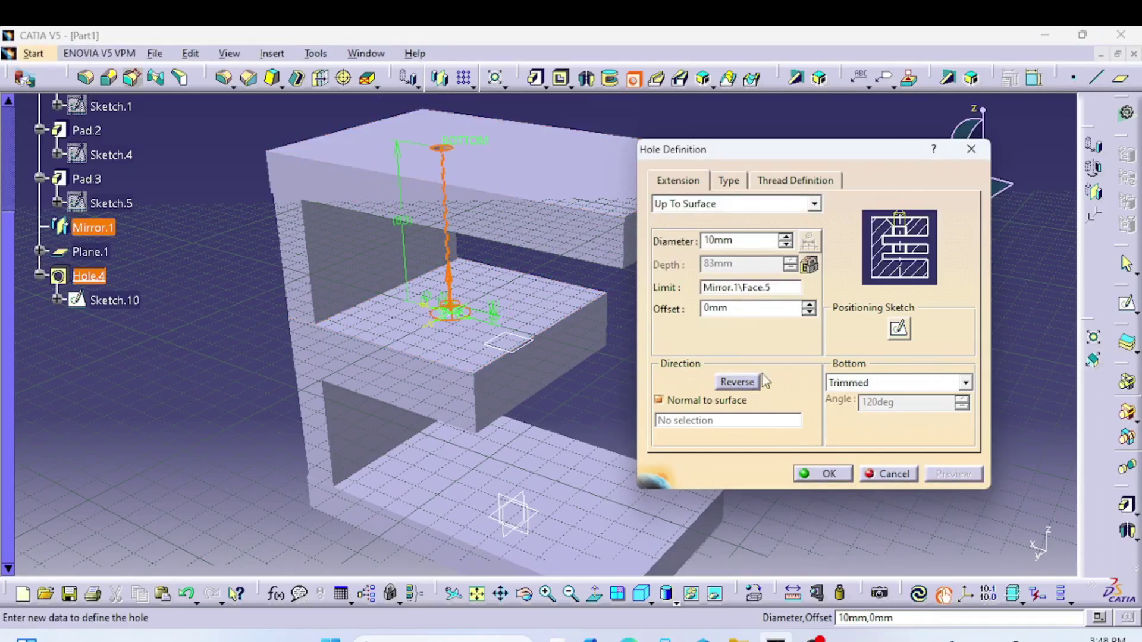
click(833, 474)
middle_drag(601, 395, 456, 142)
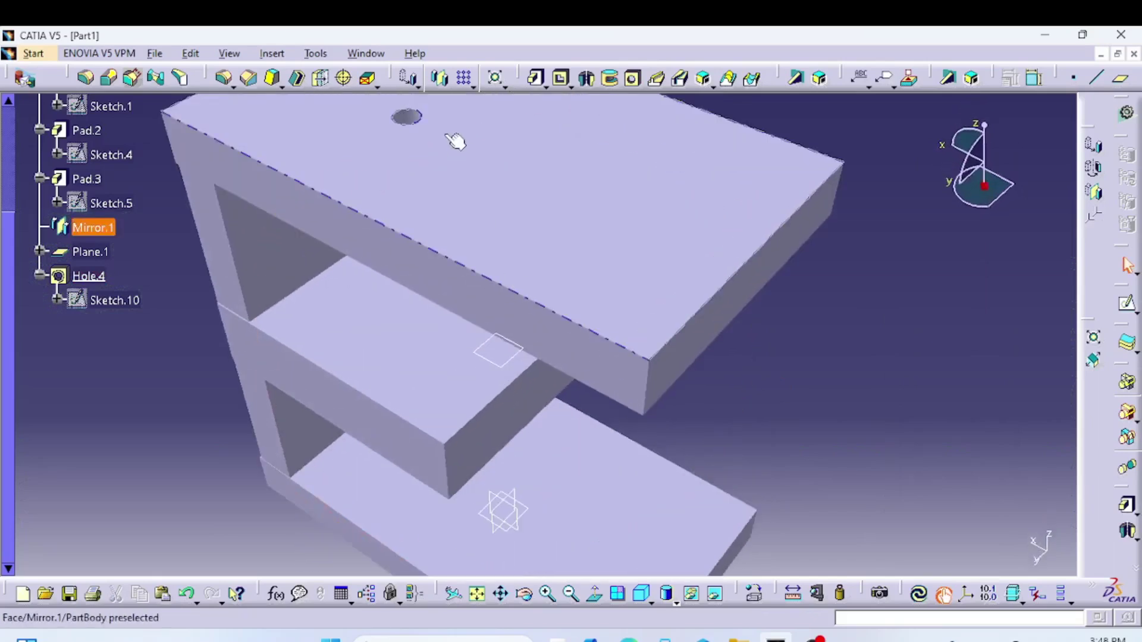
middle_drag(578, 310, 620, 387)
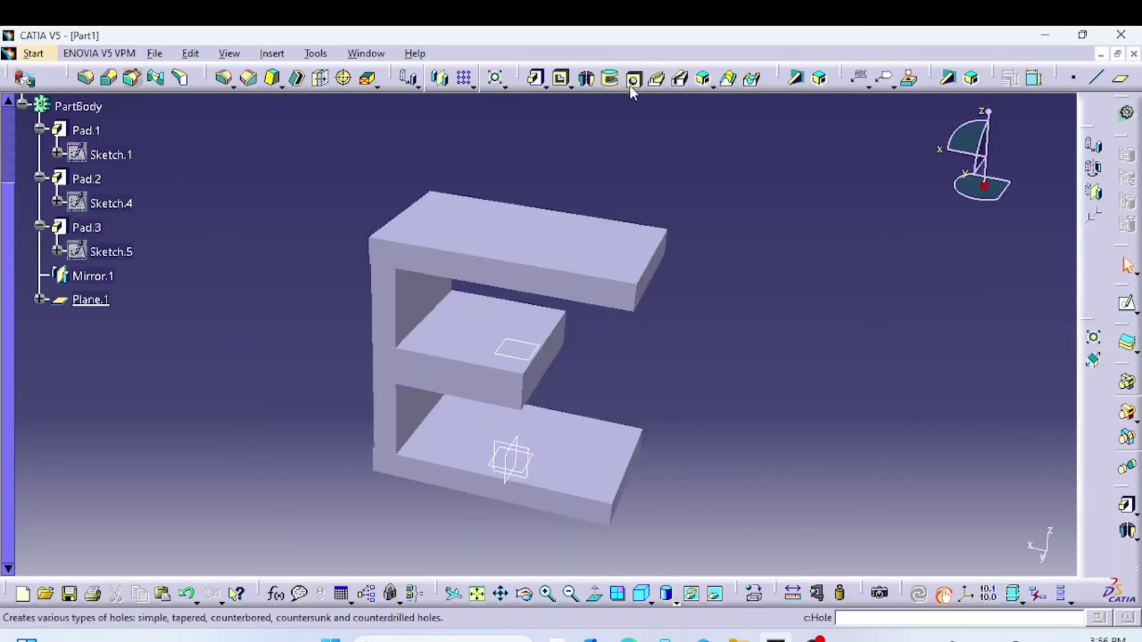
Step: Create a right-threaded hole on the middle shelf's top face and inspect it up close
click(635, 84)
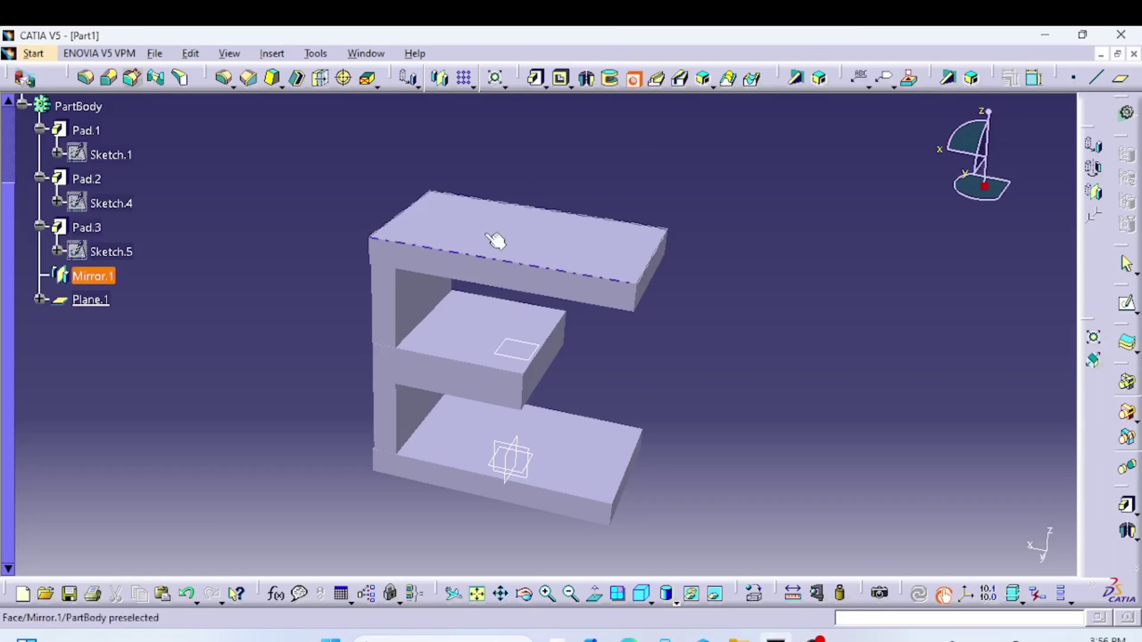
click(482, 329)
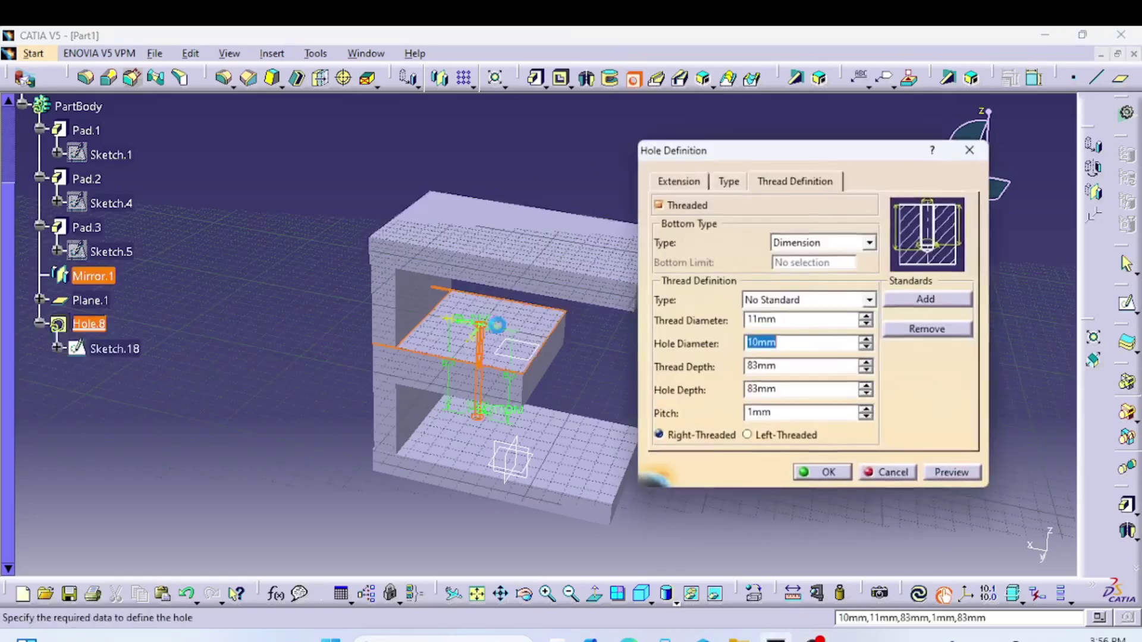
click(793, 180)
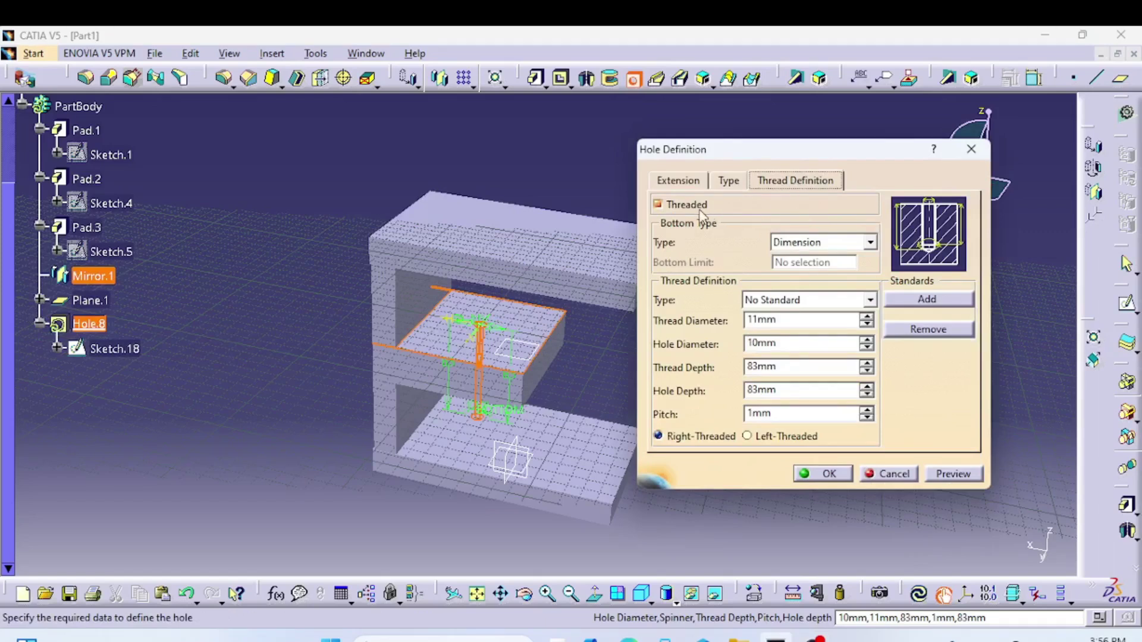
click(751, 438)
click(702, 440)
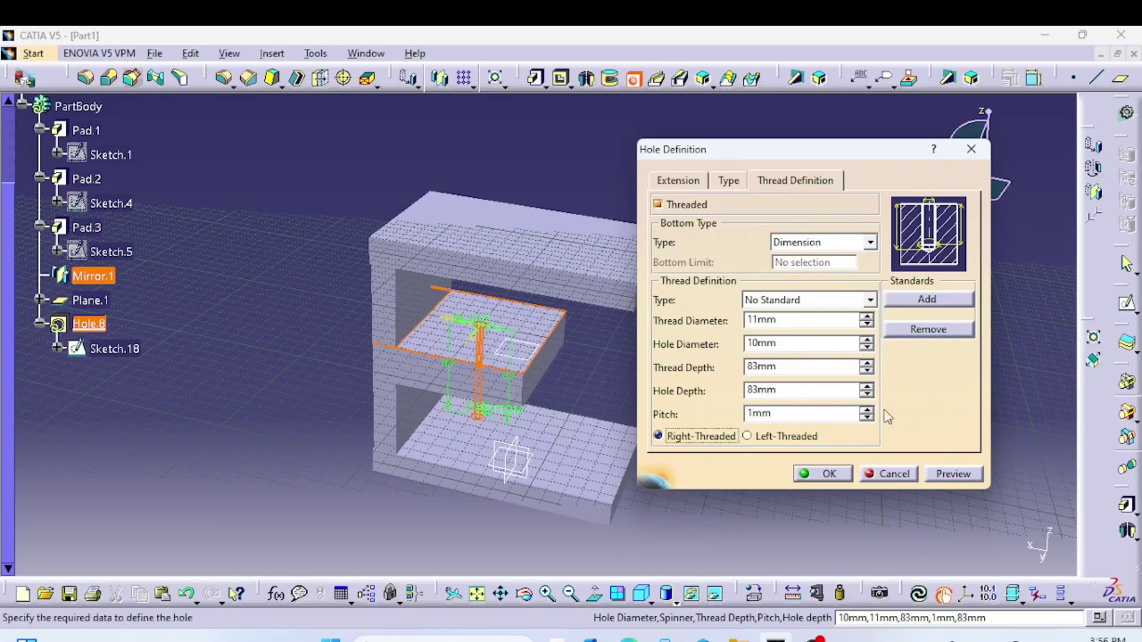
click(958, 472)
click(828, 474)
middle_drag(624, 400, 522, 414)
middle_drag(463, 367, 525, 230)
middle_drag(447, 438, 645, 365)
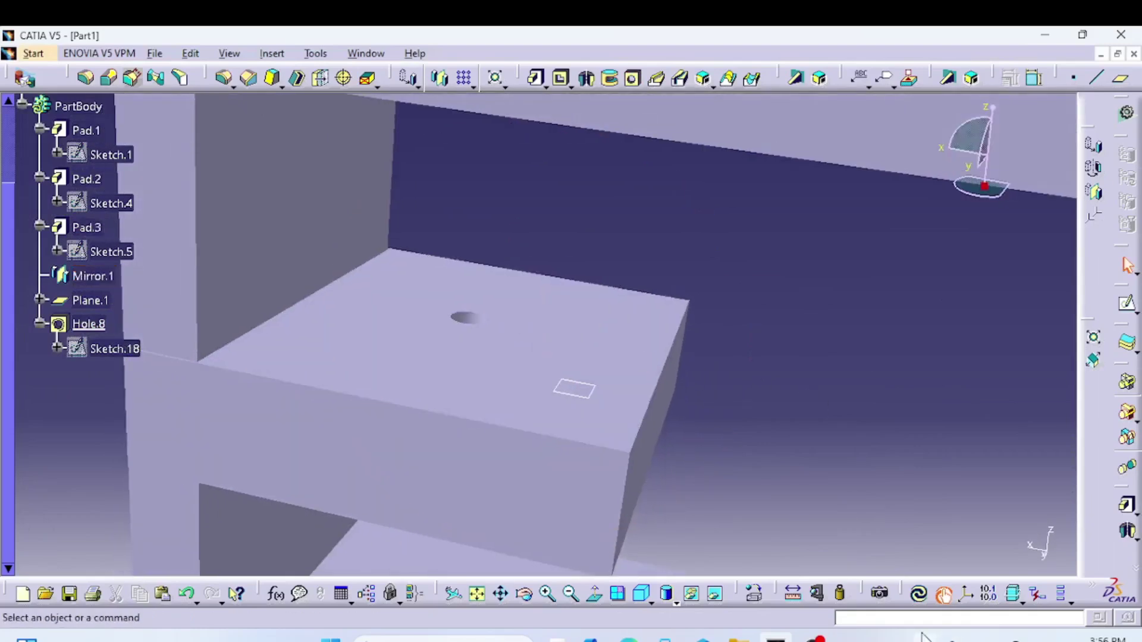
click(919, 593)
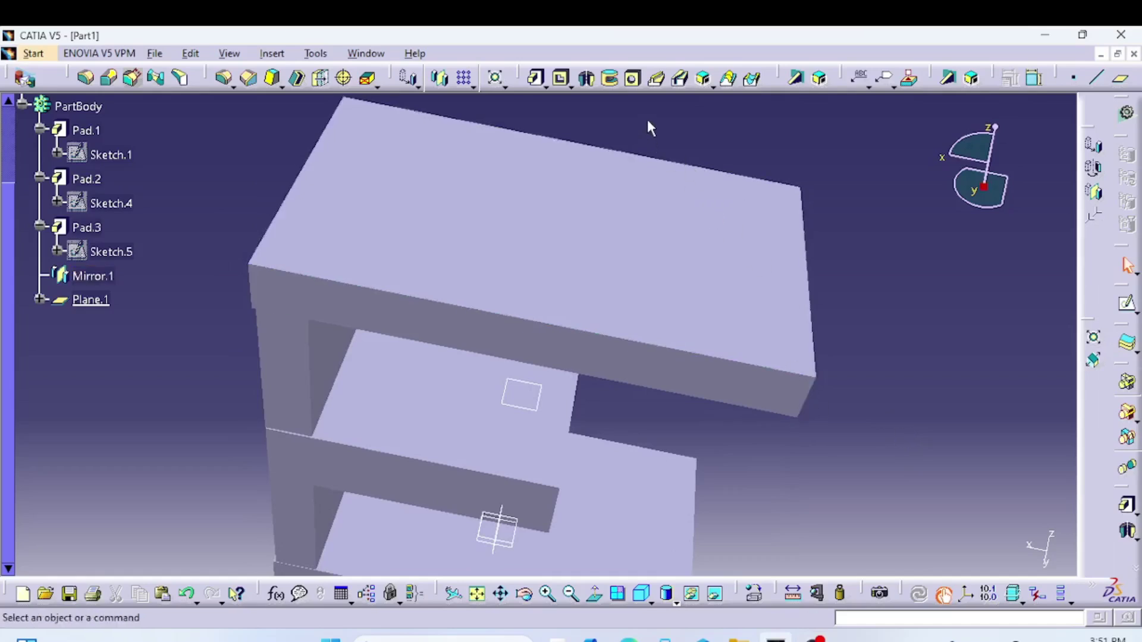
Step: Start a hole on the upper shelf's top face, set its type to Simple and preview it
click(633, 78)
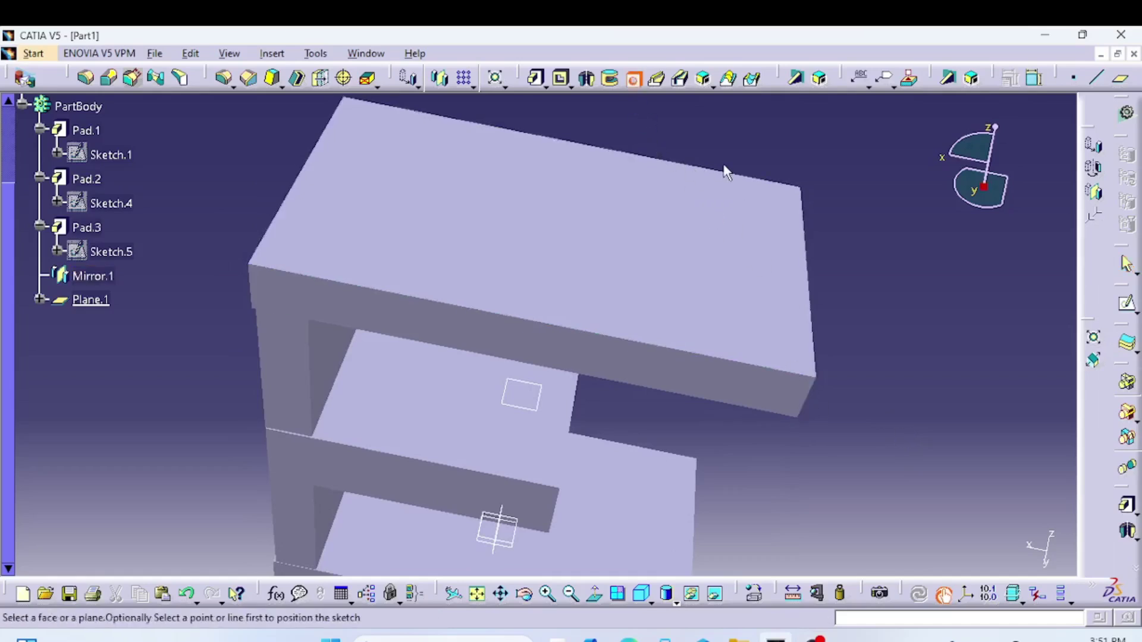
click(460, 226)
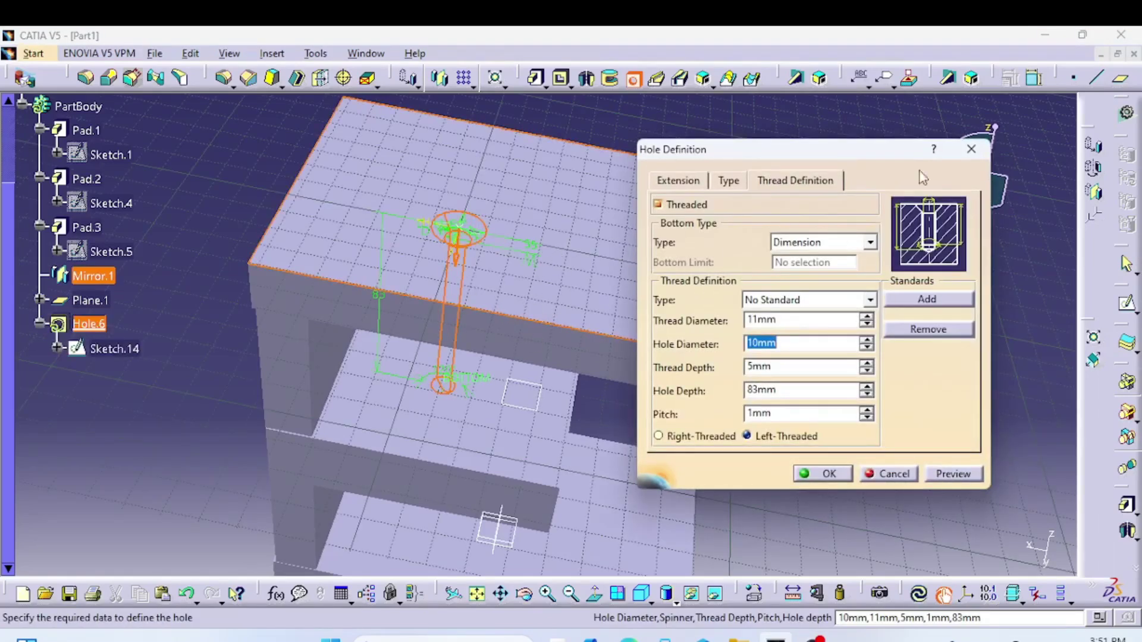
click(742, 186)
click(684, 205)
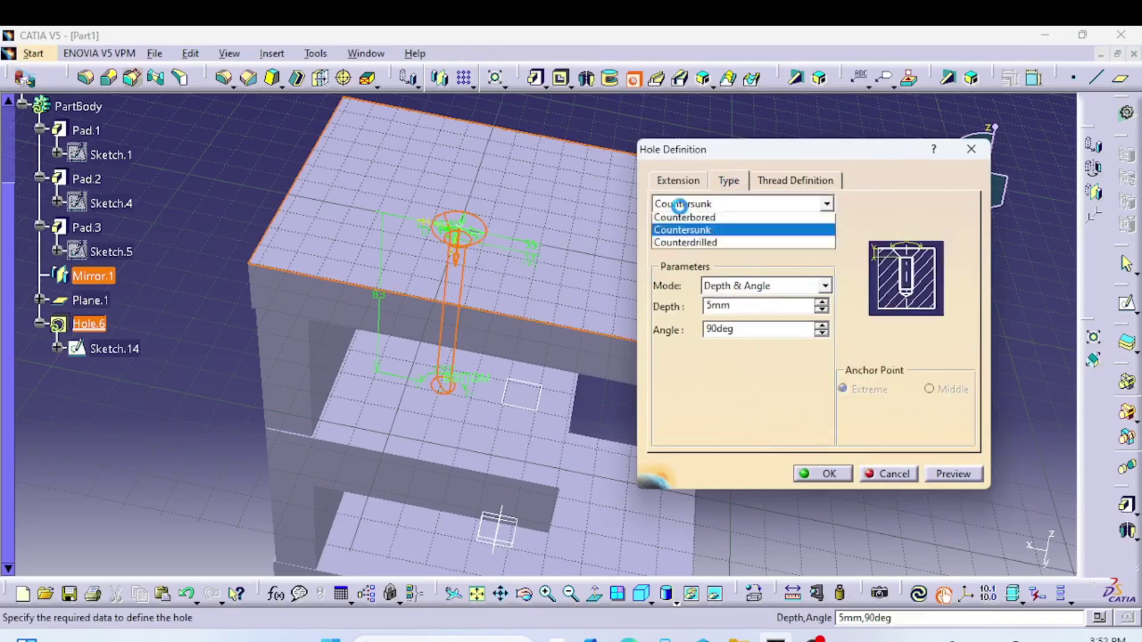
click(681, 223)
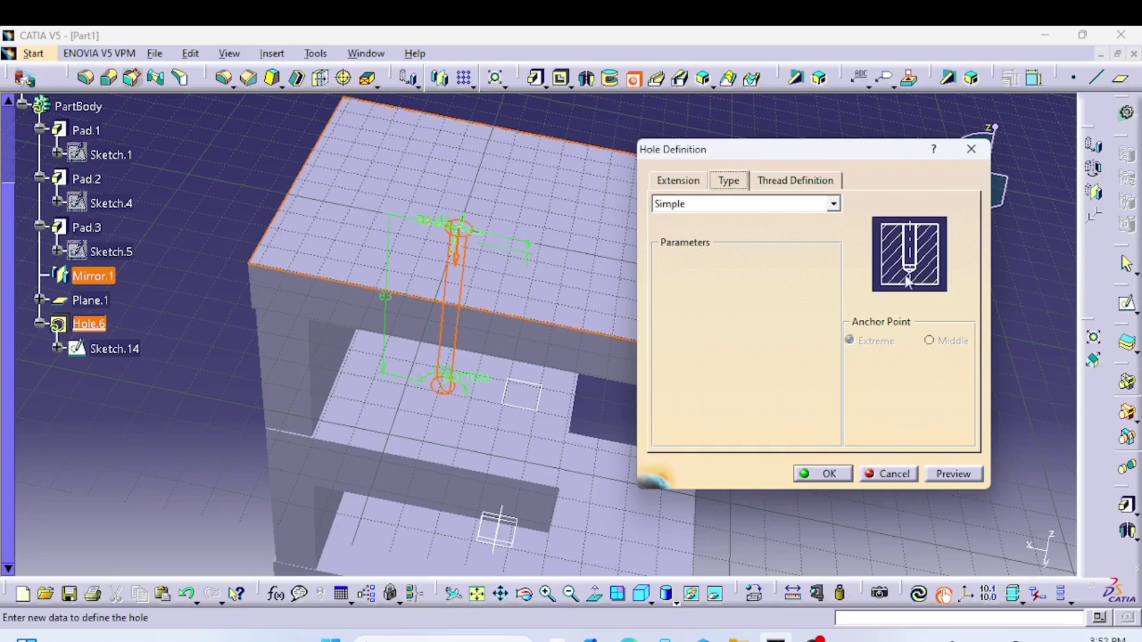
click(953, 473)
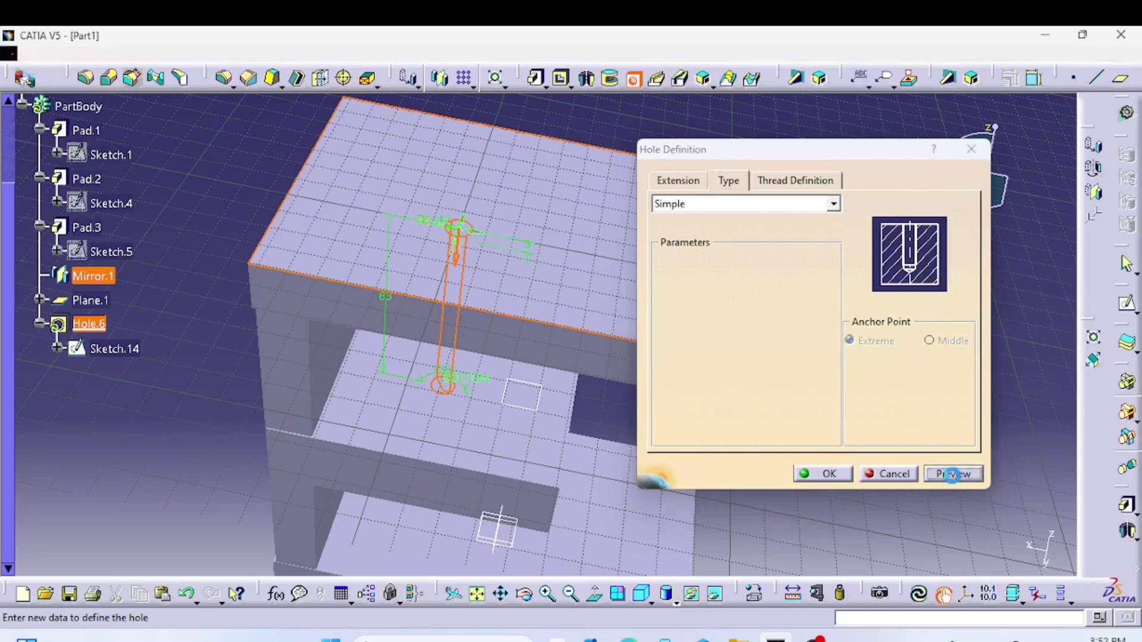
Step: Change the hole type to Tapered with the anchor point at Top and preview it
click(748, 204)
click(706, 236)
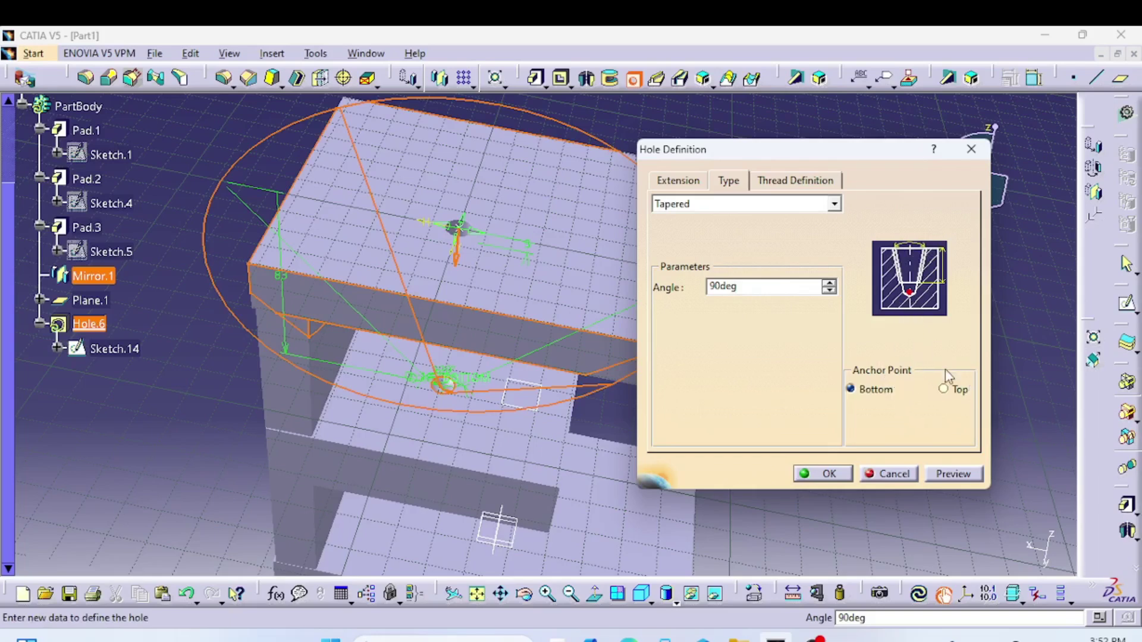
click(950, 394)
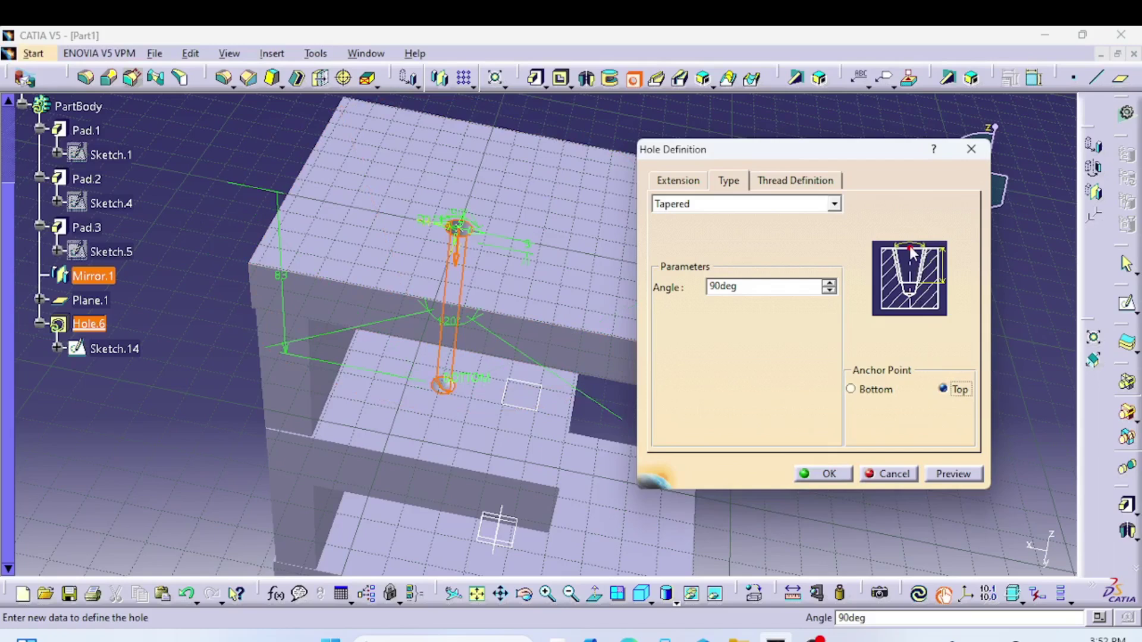
click(691, 206)
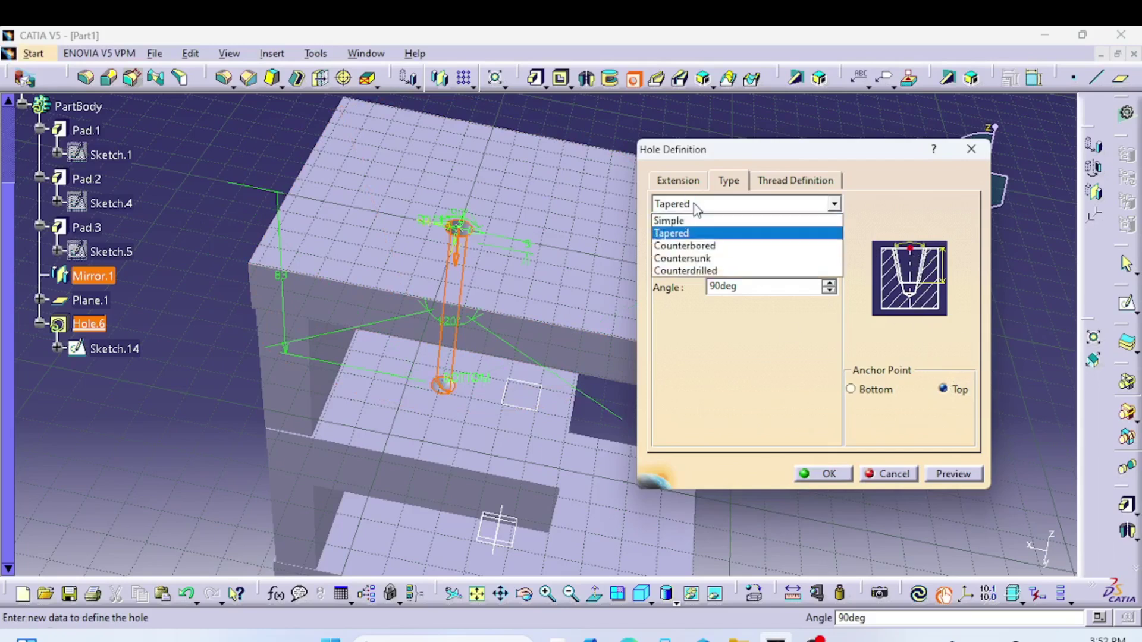
click(696, 208)
click(964, 472)
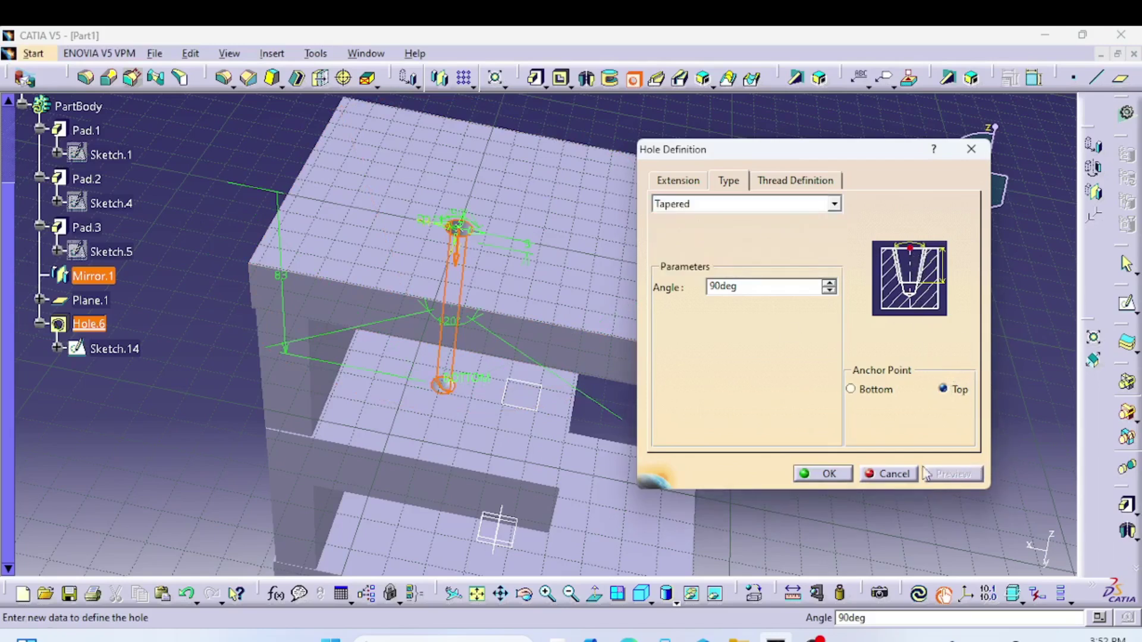
Step: Change the hole type to Counterbored with the Extreme anchor point and preview it on the upper shelf
click(693, 202)
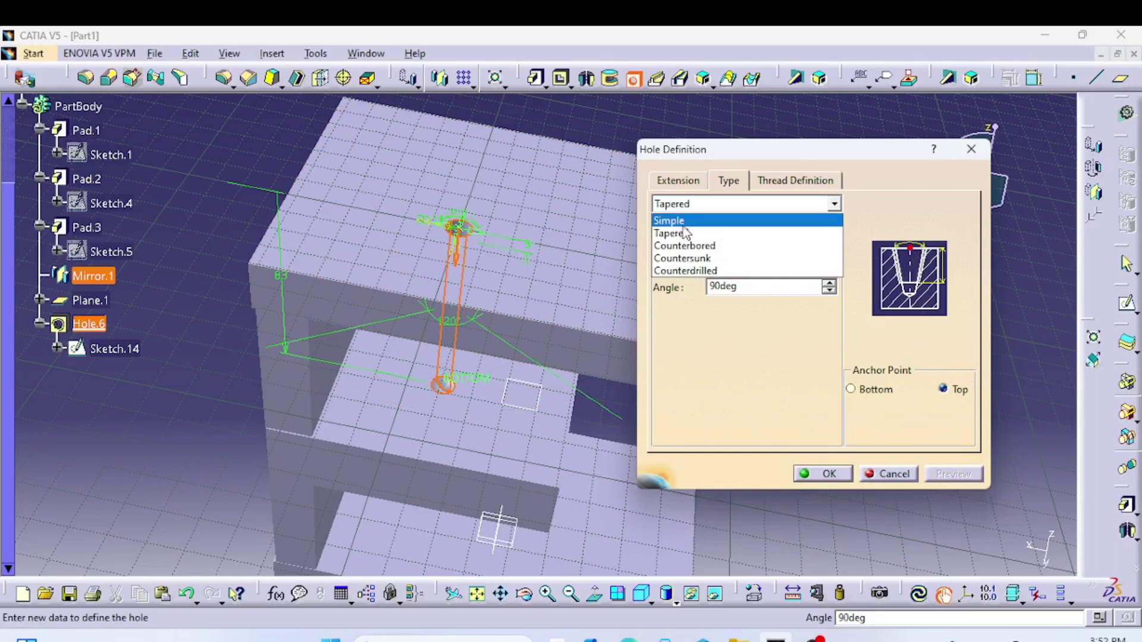
click(725, 252)
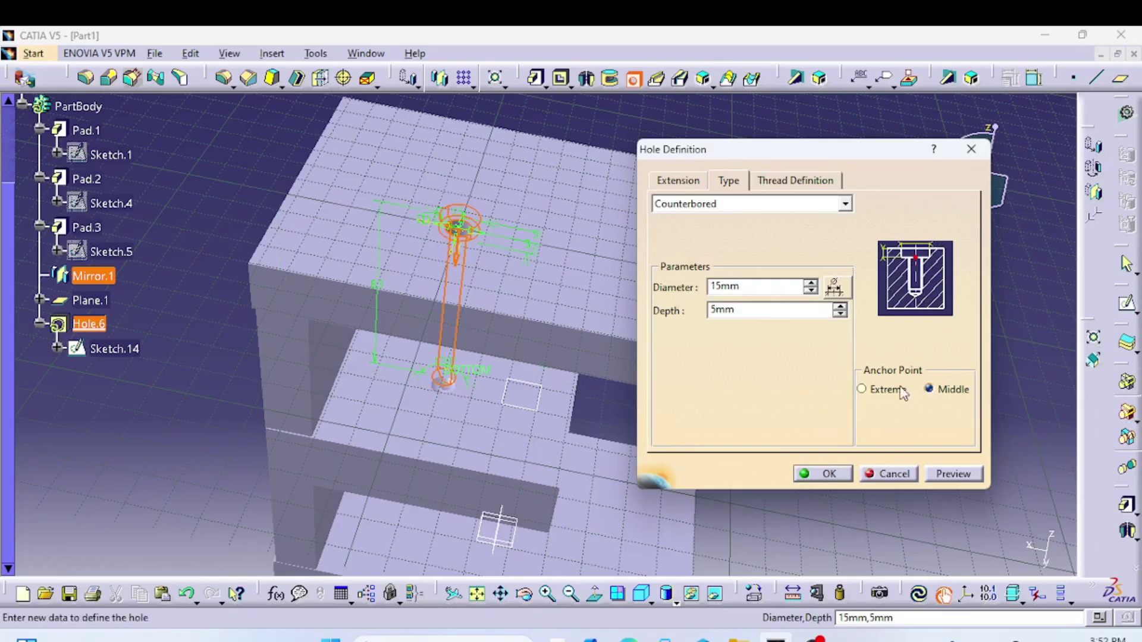
click(930, 391)
click(892, 391)
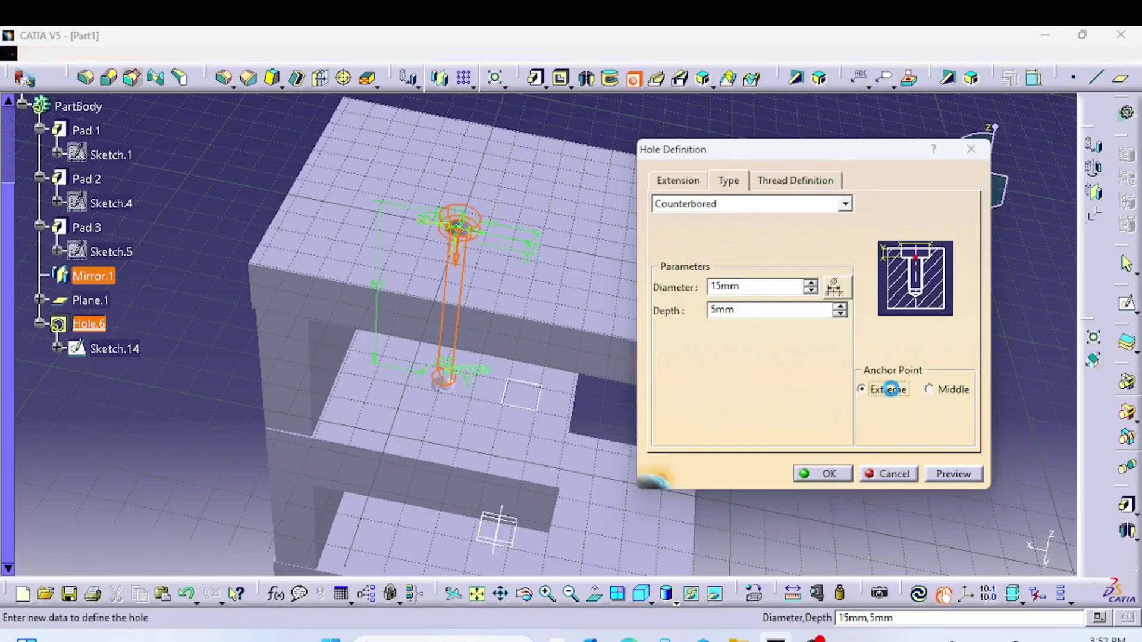
click(960, 476)
middle_drag(502, 443, 538, 472)
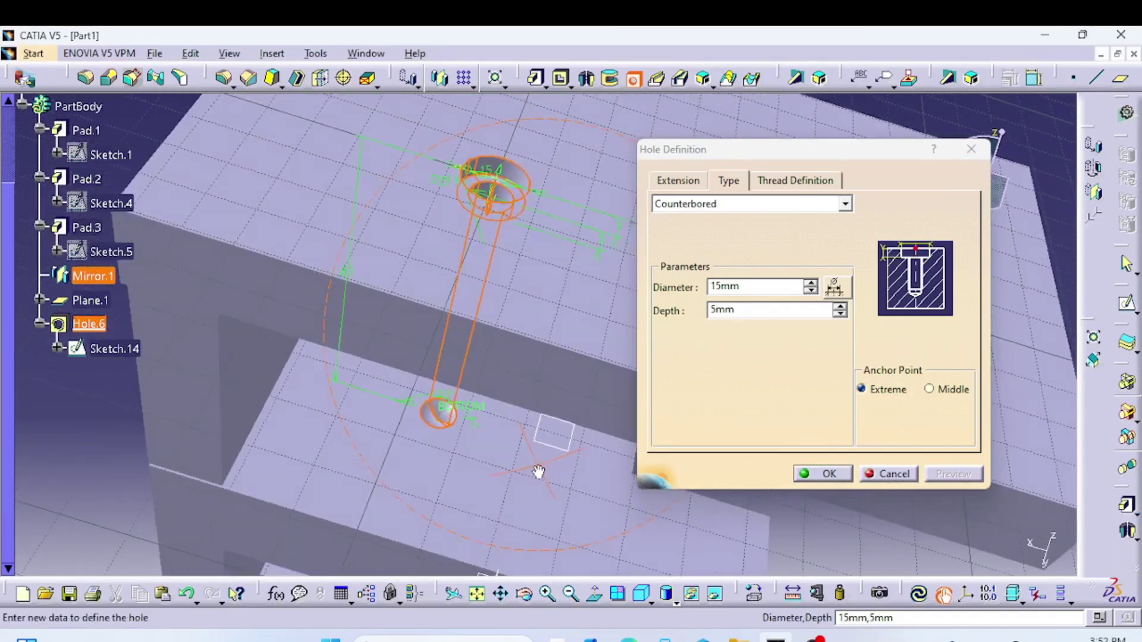
Step: Change the hole type to Countersunk, try the Depth & Diameter mode, return to Depth & Angle and preview the hole
click(744, 205)
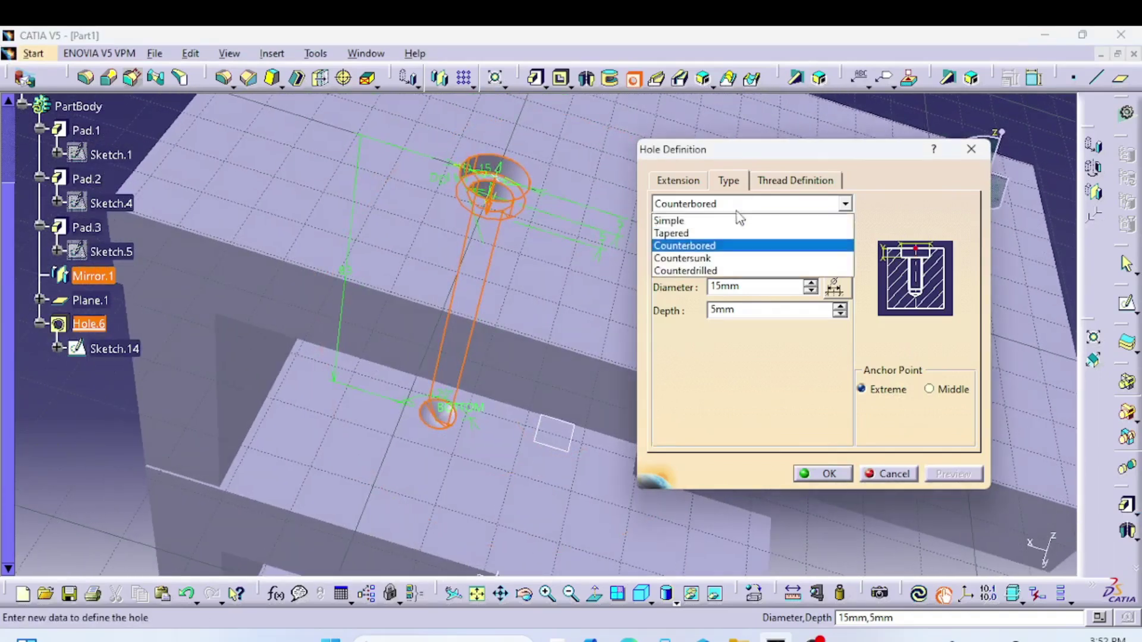
click(705, 260)
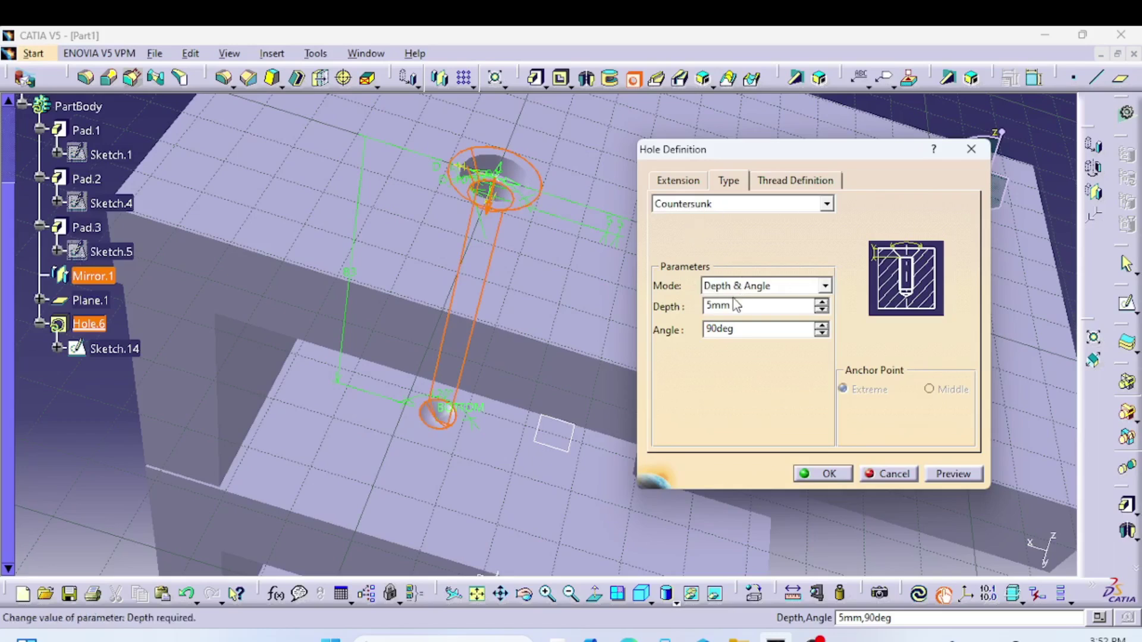
click(785, 288)
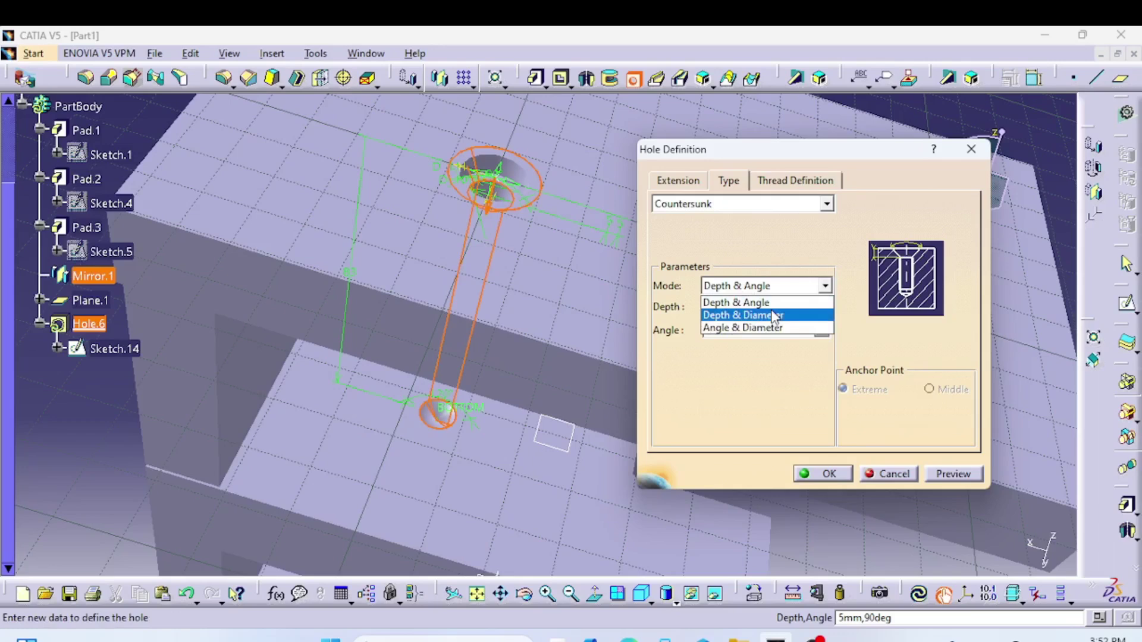
click(767, 314)
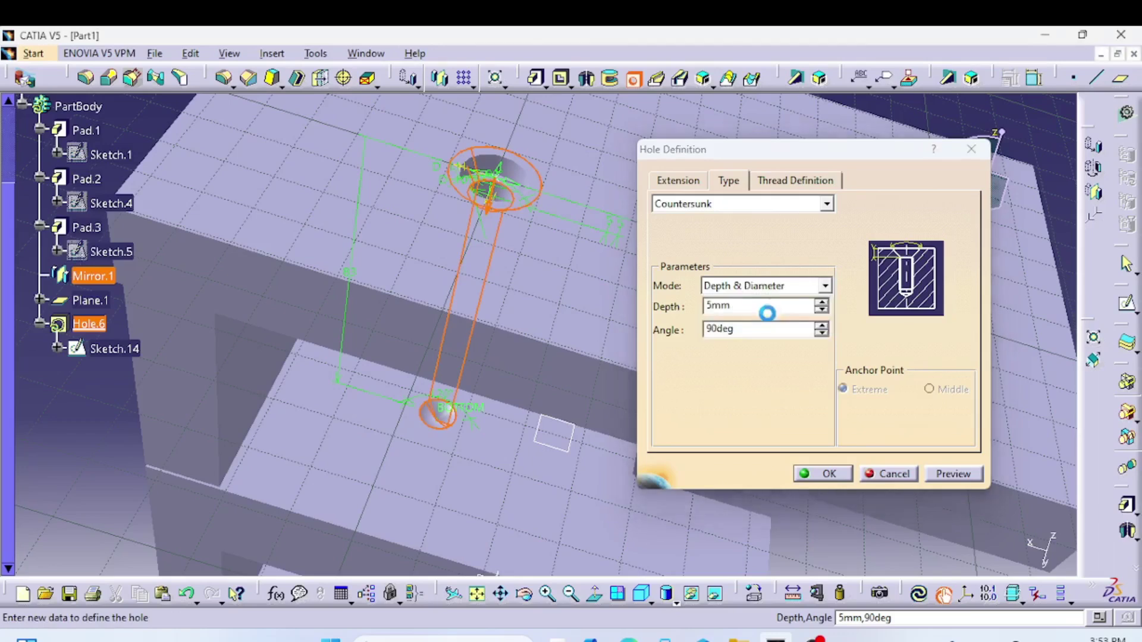
click(767, 286)
click(765, 300)
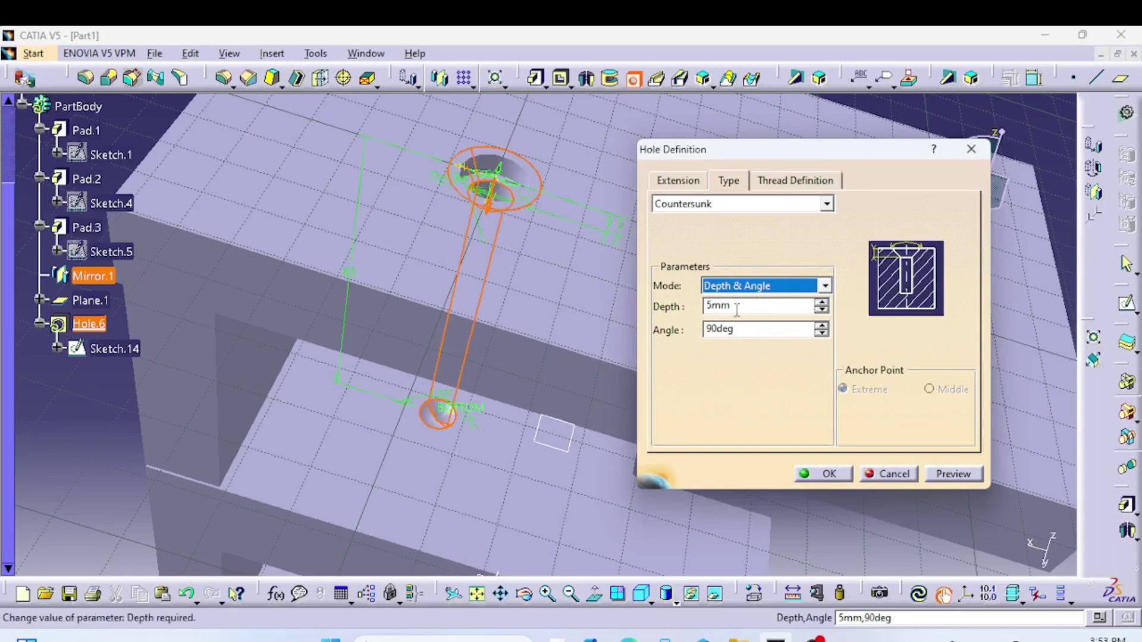
click(953, 474)
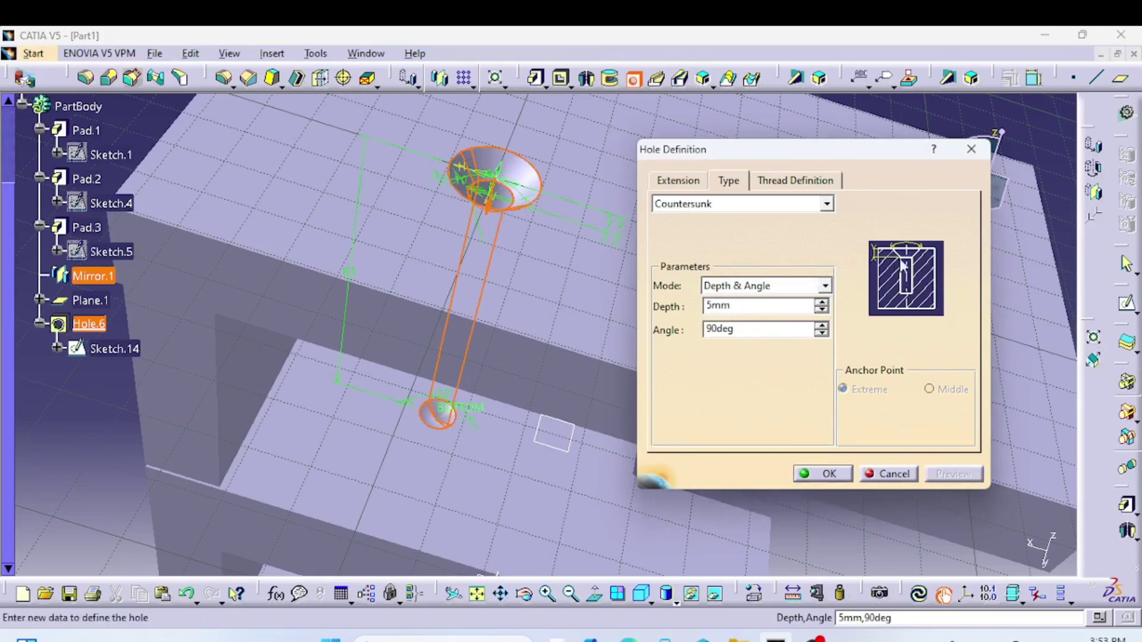
middle_drag(509, 298, 524, 319)
Step: Change the hole type to Counterdrilled with the Middle anchor point and preview it from above
click(712, 204)
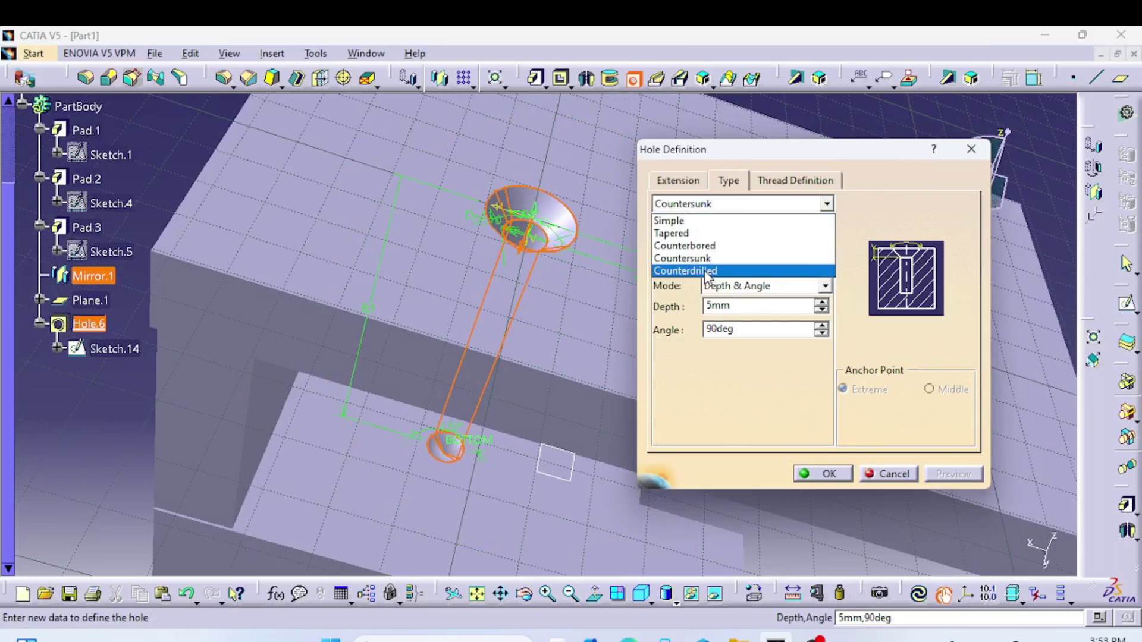
click(703, 272)
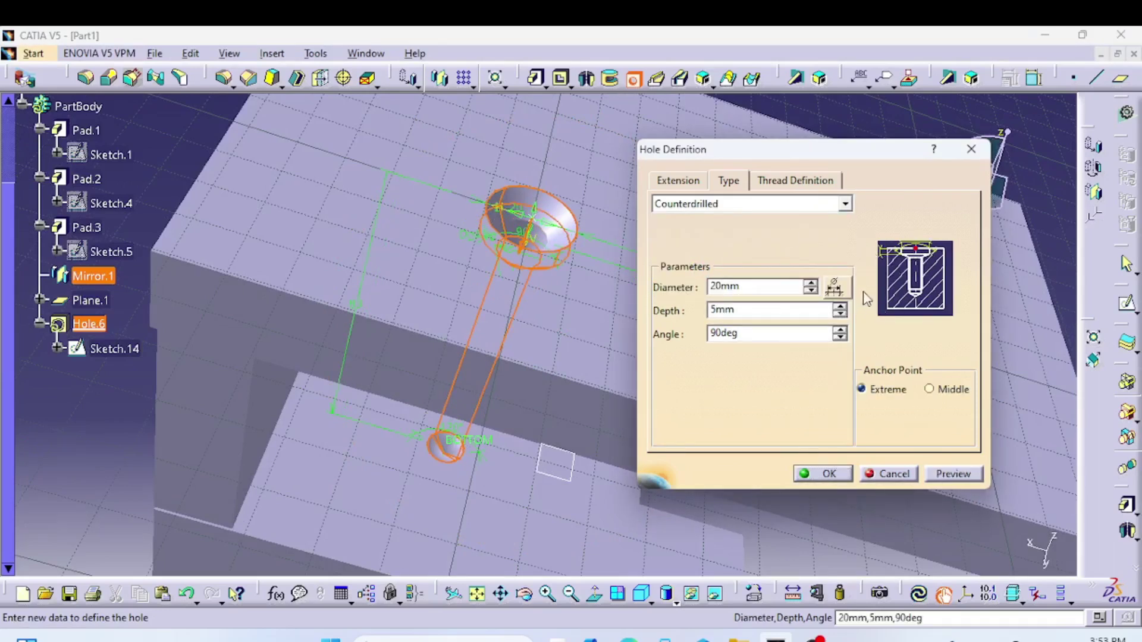
click(953, 391)
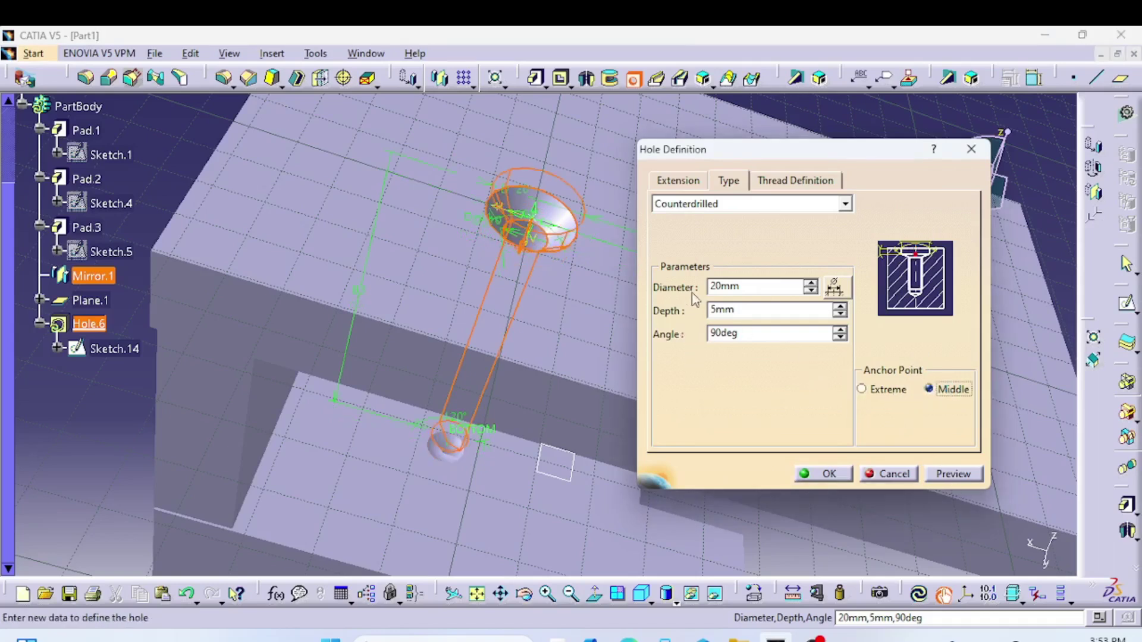
click(953, 478)
middle_drag(523, 466, 619, 476)
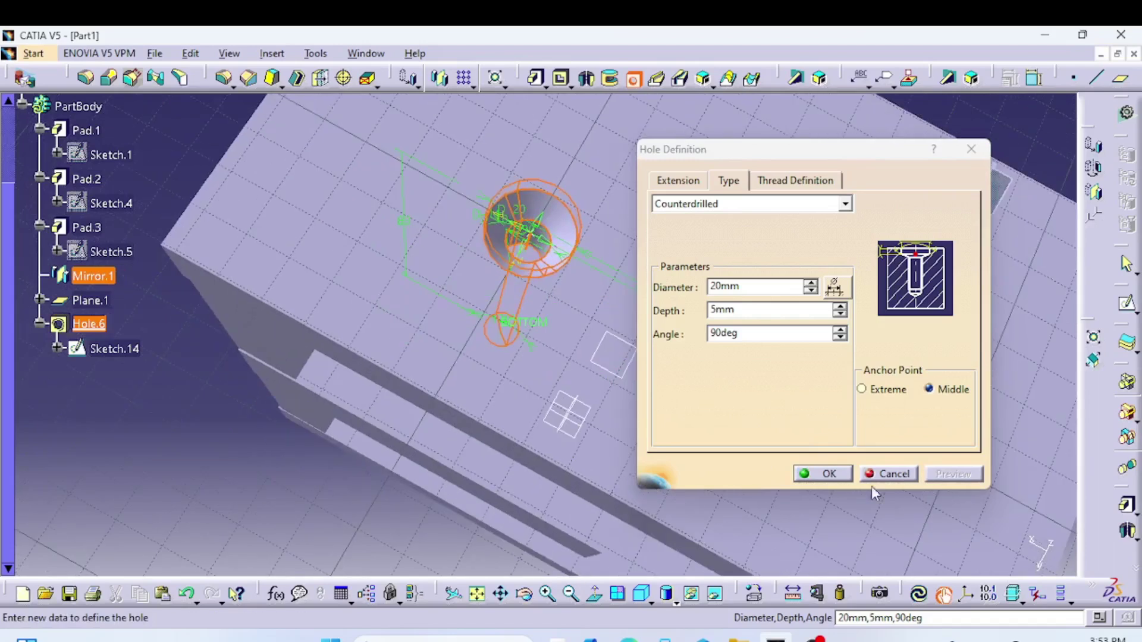
Step: Change the hole type back to Simple, preview it and accept the hole
click(705, 209)
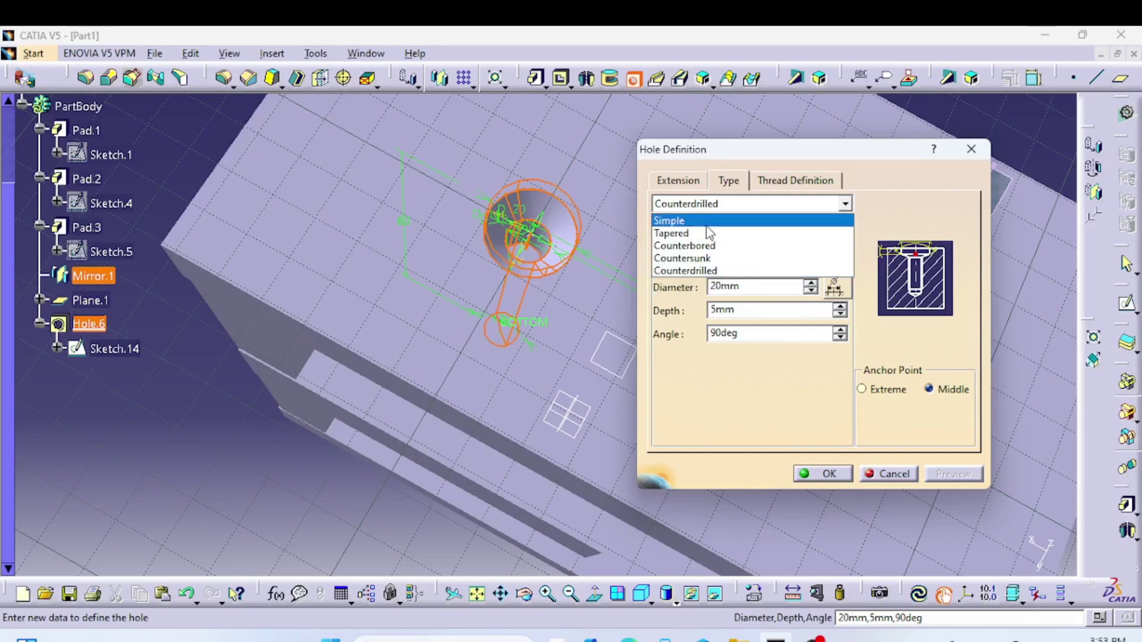
click(680, 229)
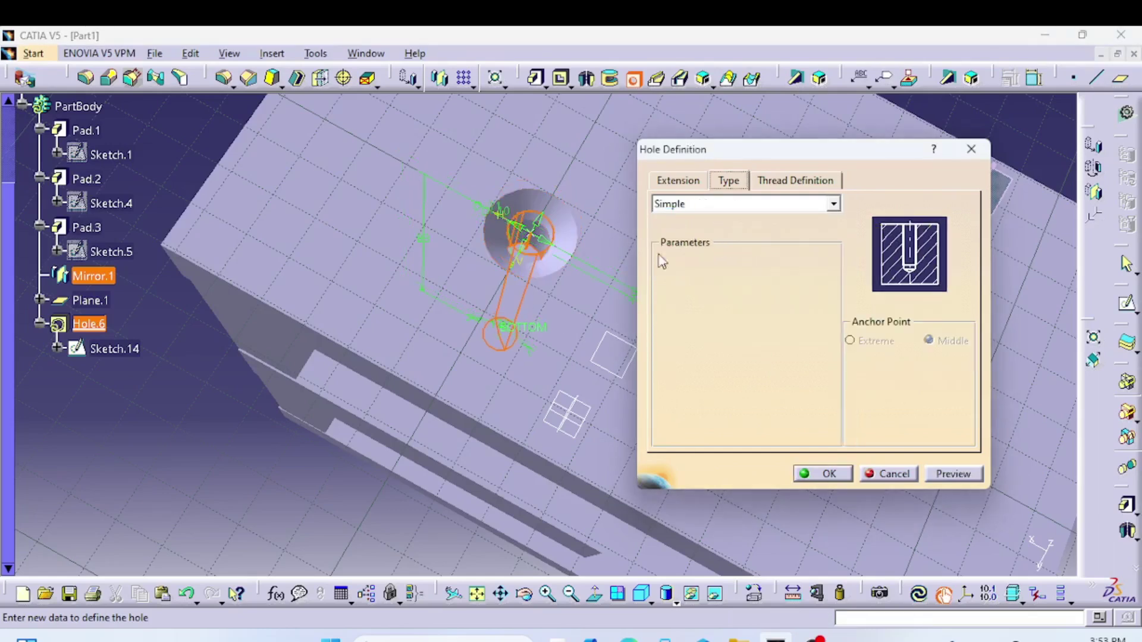
click(952, 473)
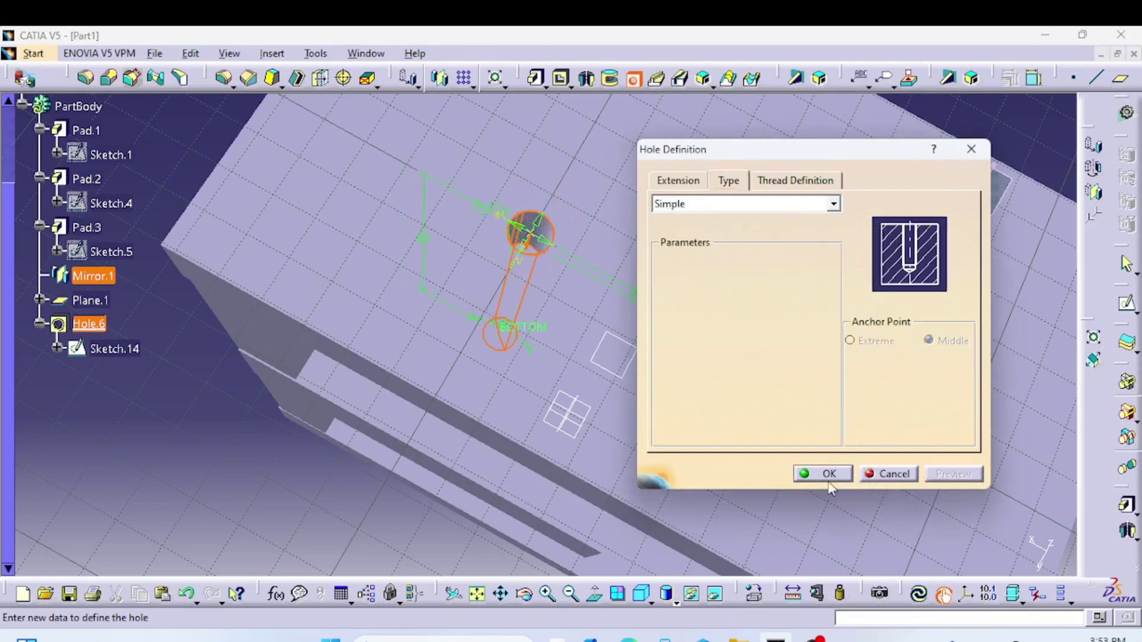
click(823, 473)
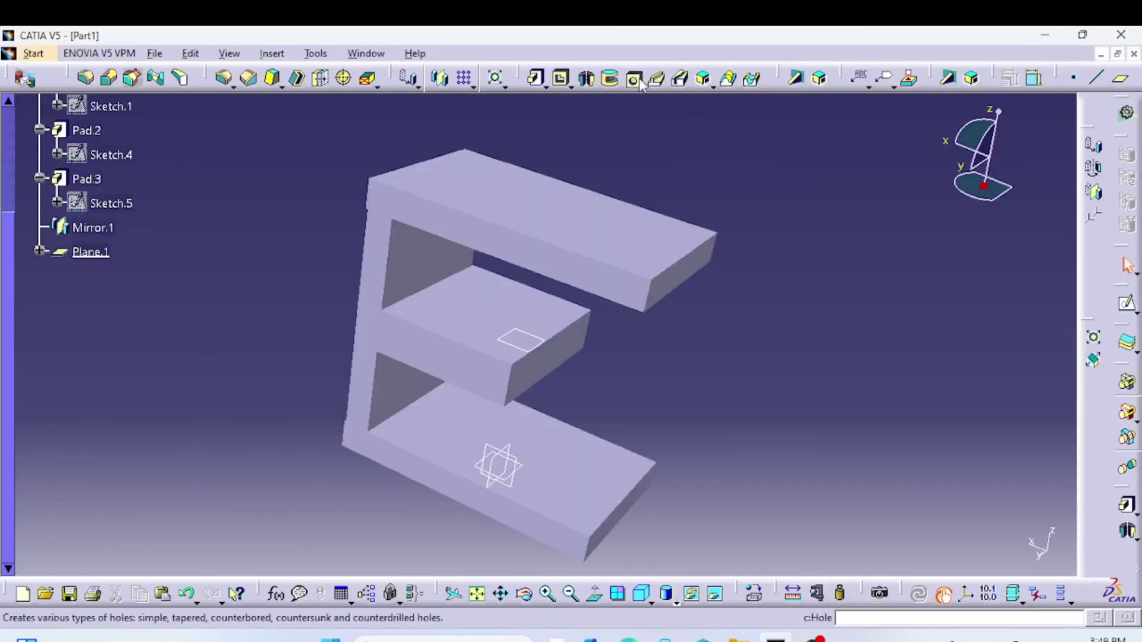
Step: Start a hole on the top face of the upper shelf, set its blind extension to V-Bottom and preview it
click(634, 81)
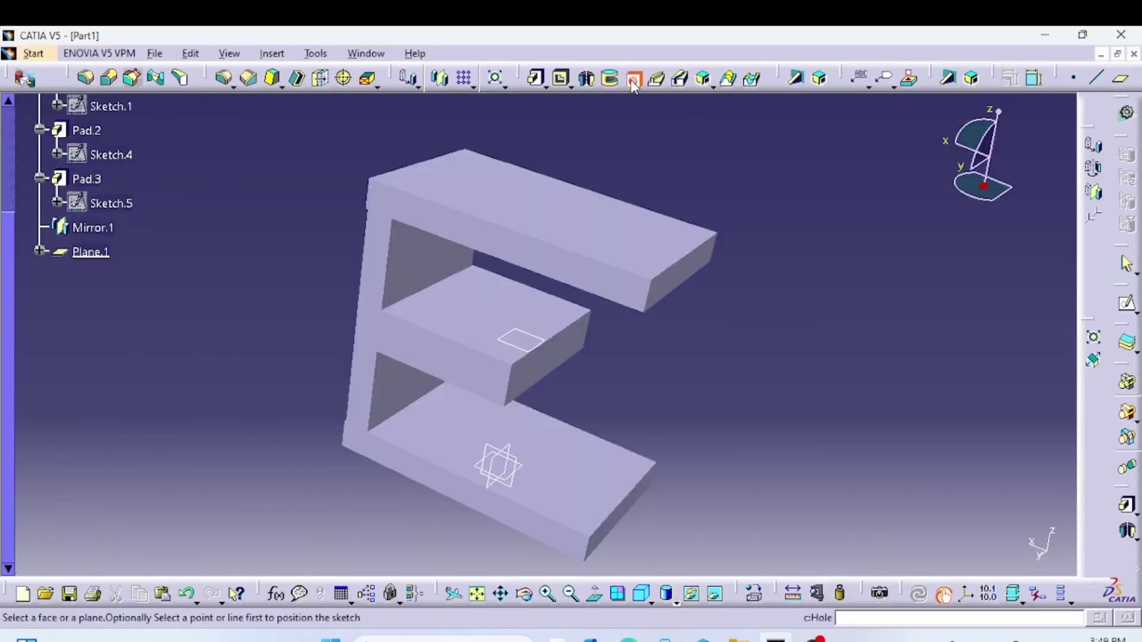
click(512, 201)
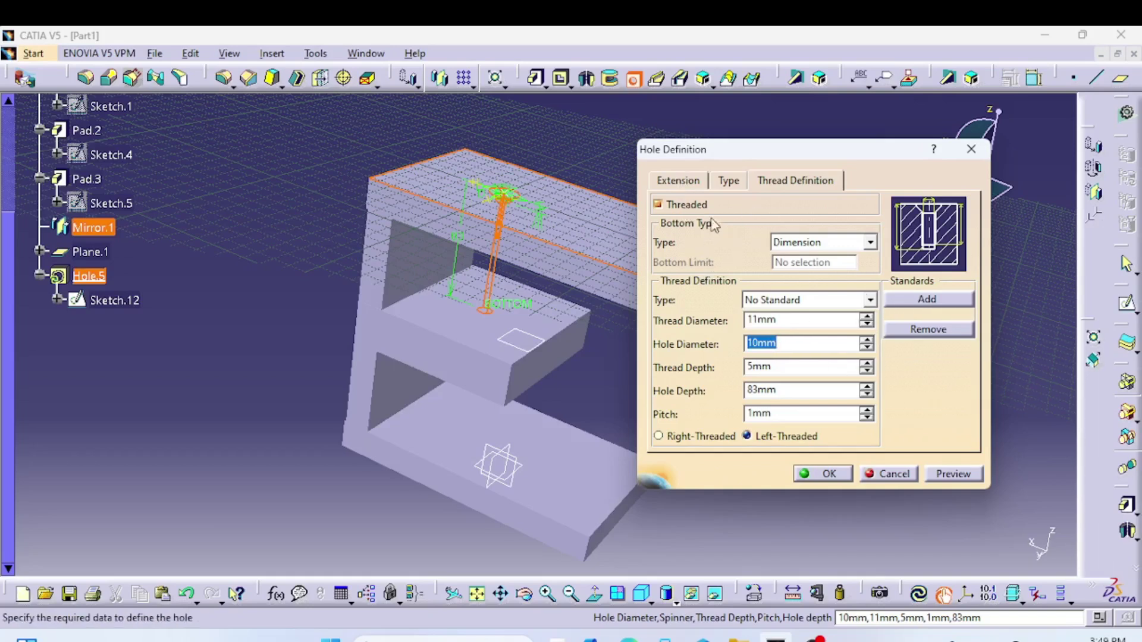
click(679, 182)
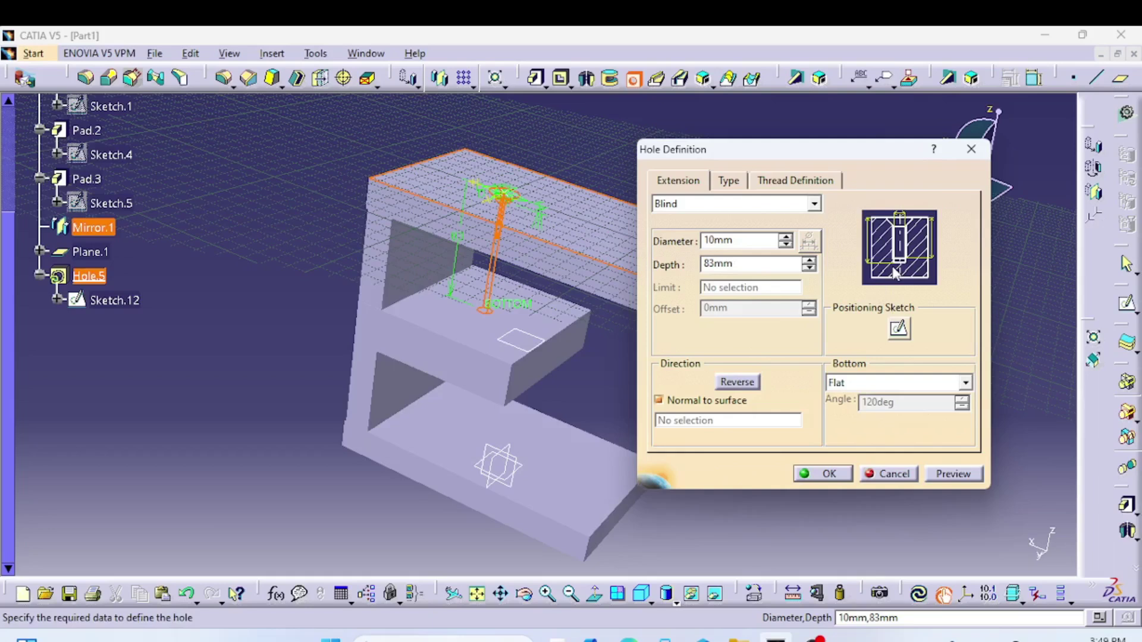
click(870, 385)
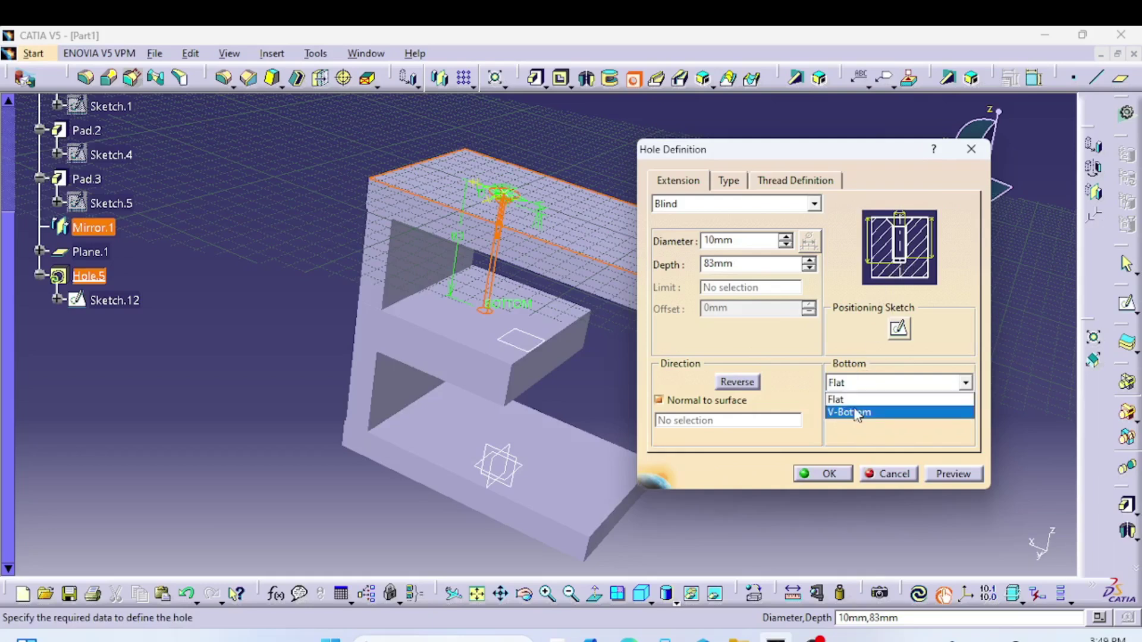
click(859, 411)
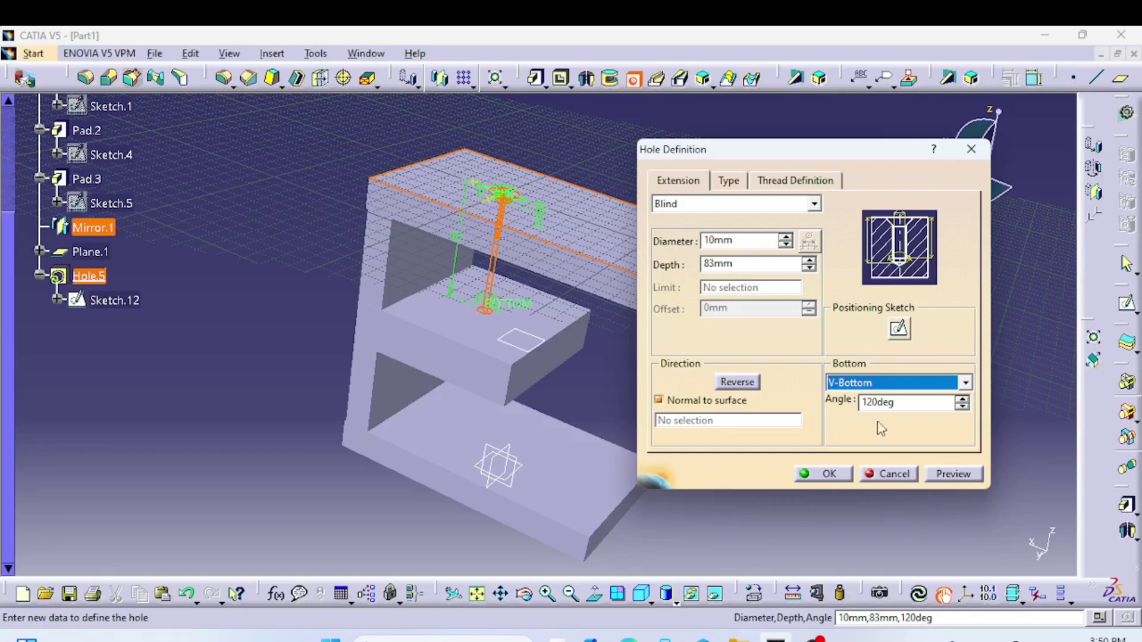
click(931, 479)
middle_drag(538, 412, 490, 428)
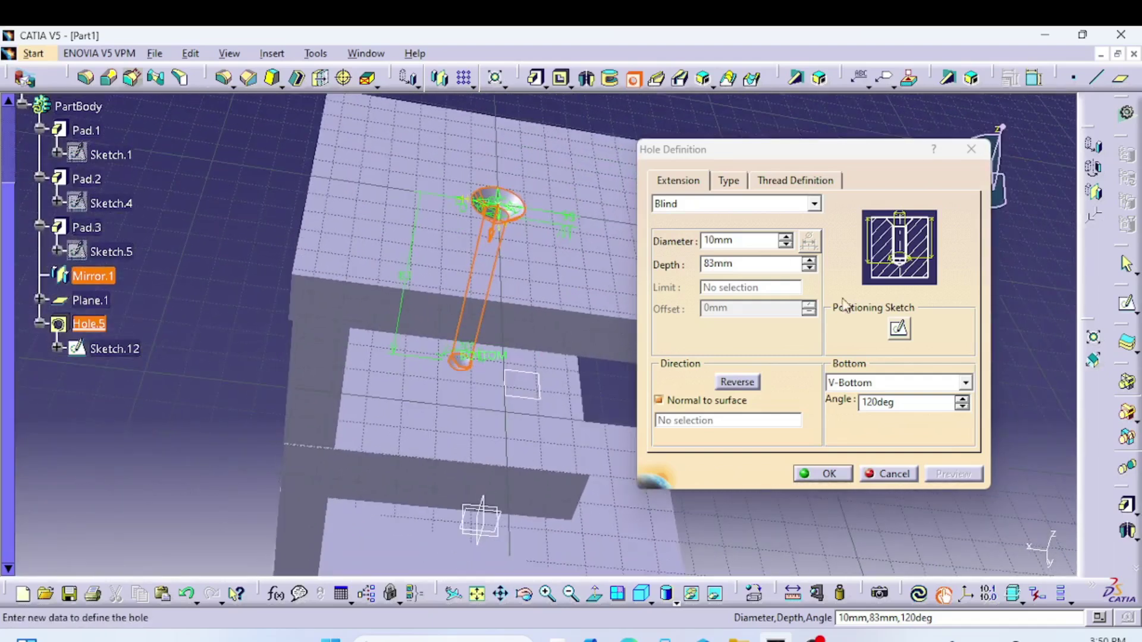